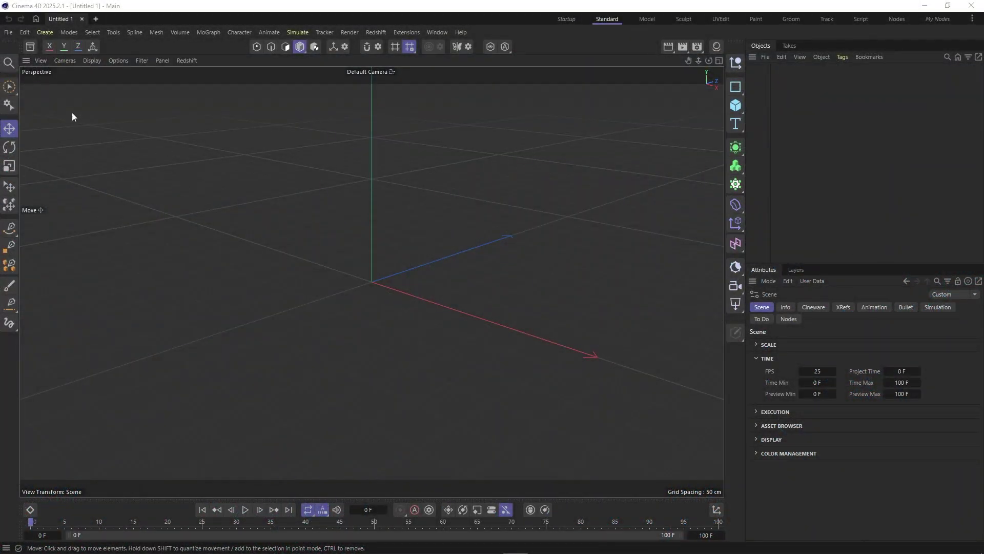
- Open a widened Asset Browser panel listing the project, user and standard databases
click(30, 47)
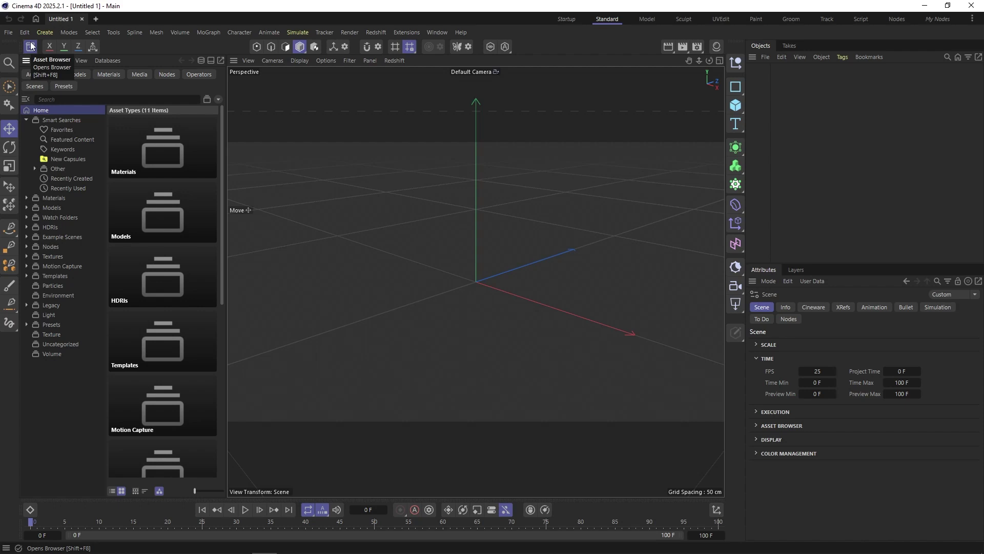
drag(225, 130, 233, 128)
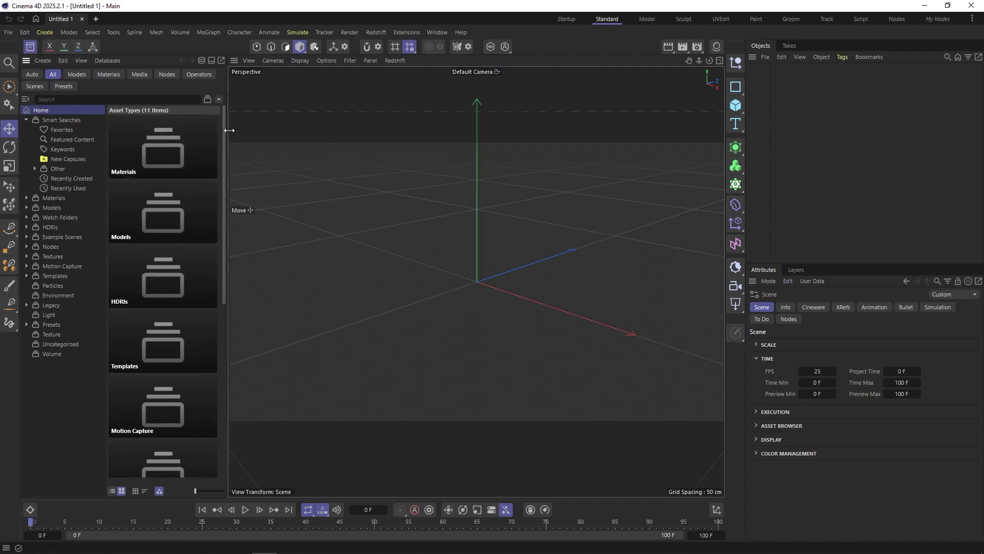
click(209, 60)
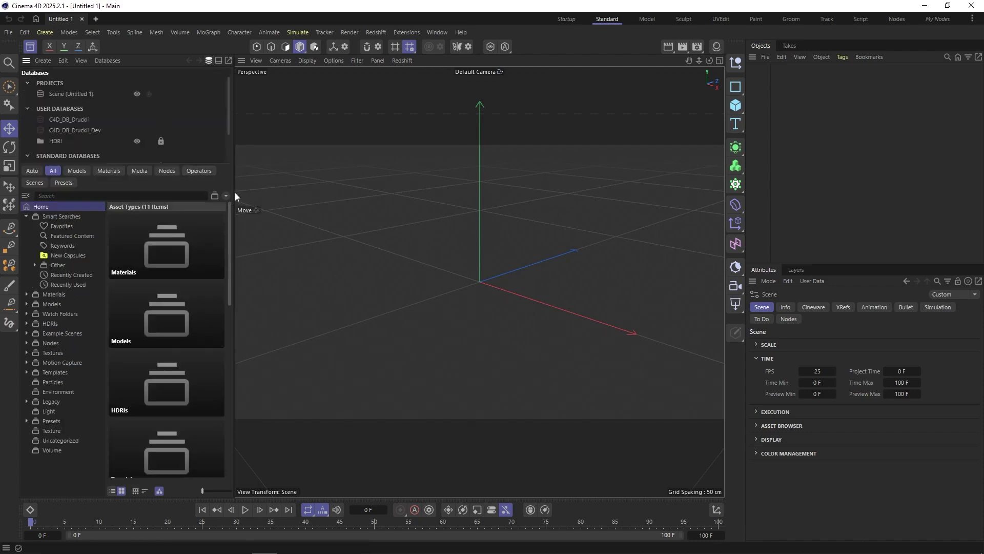
drag(235, 189, 217, 221)
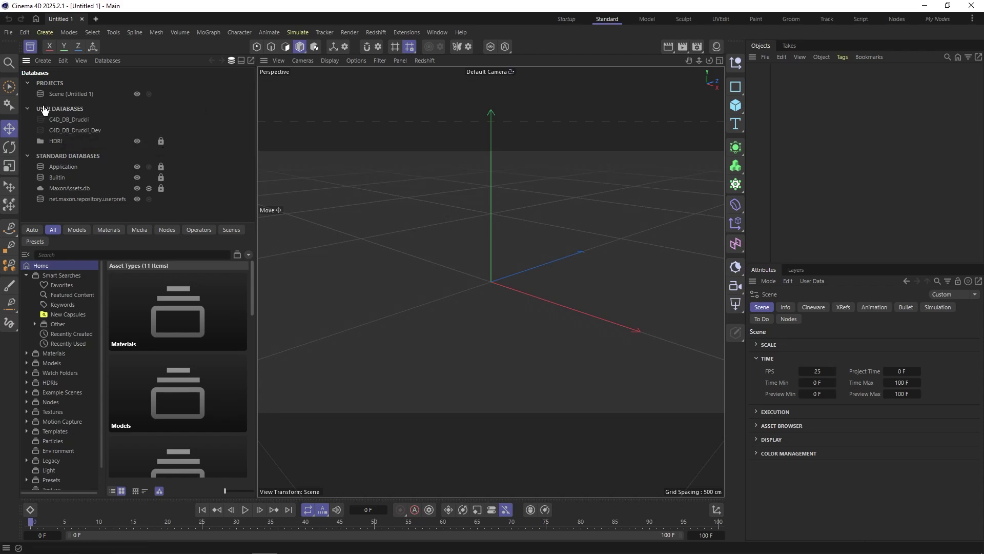
- Connect Druckli_Assets_V1-0.zip from the _DB_Export folder as a zip user database
click(106, 61)
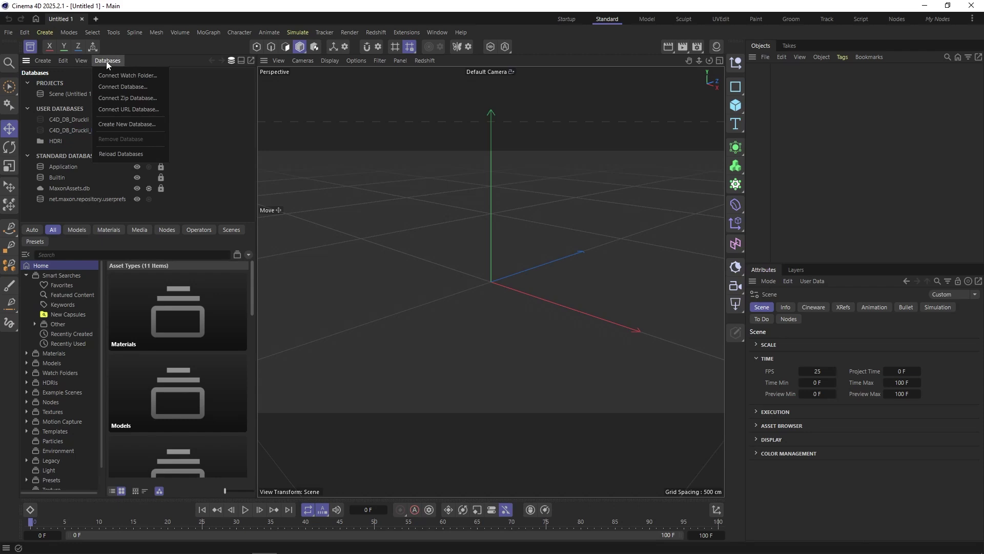
click(124, 97)
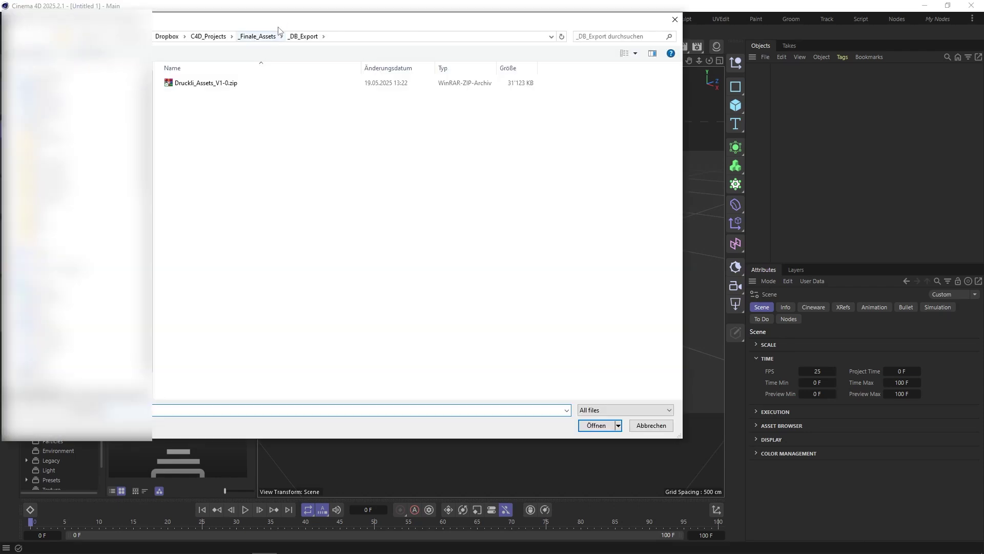
drag(280, 15, 376, 72)
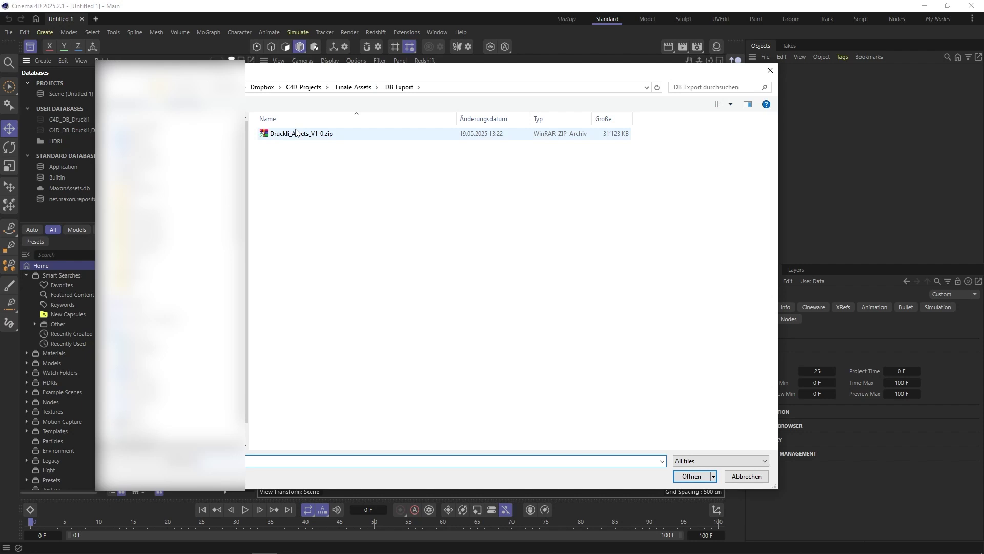
click(295, 134)
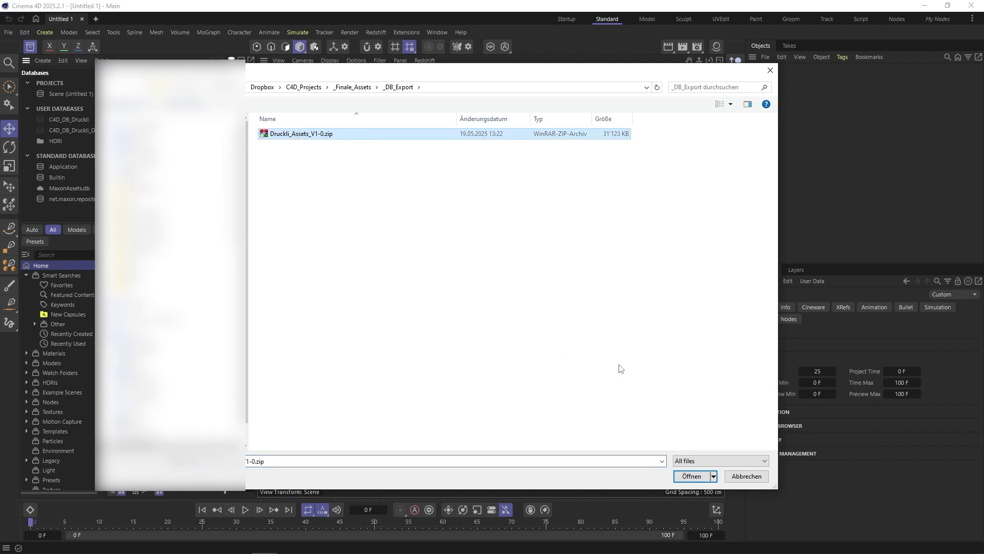
click(697, 476)
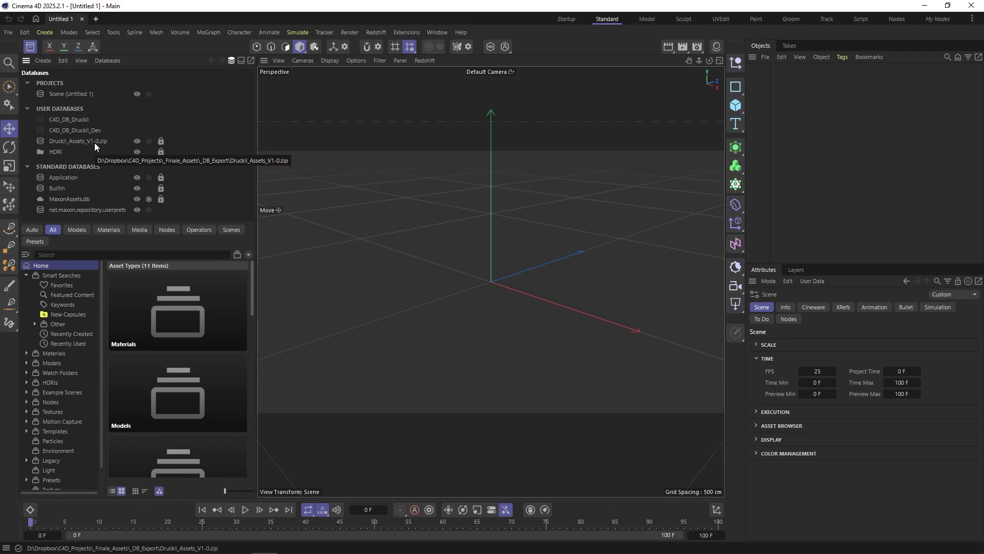
- Select the Druckli_Assets_V1-0.zip database and hide every other database
click(67, 141)
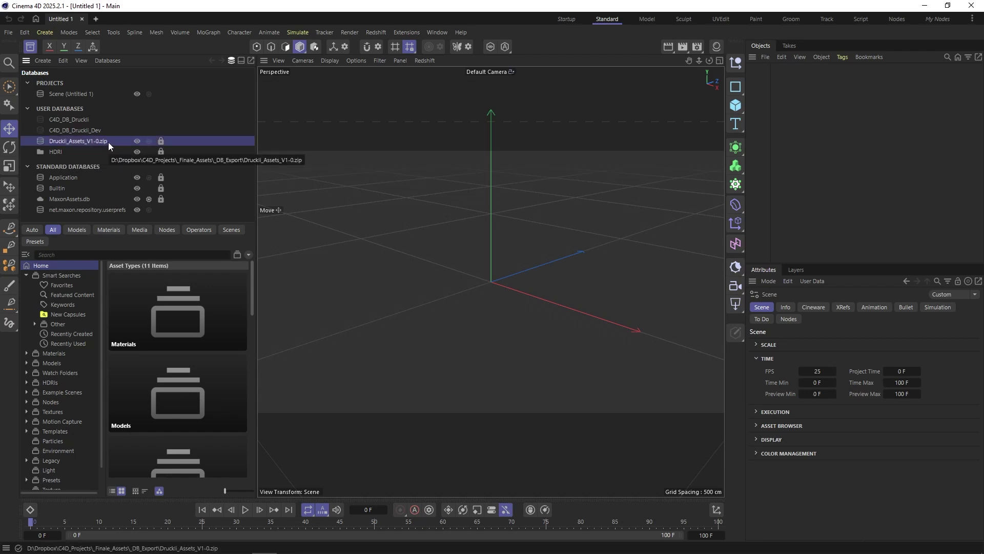
click(137, 141)
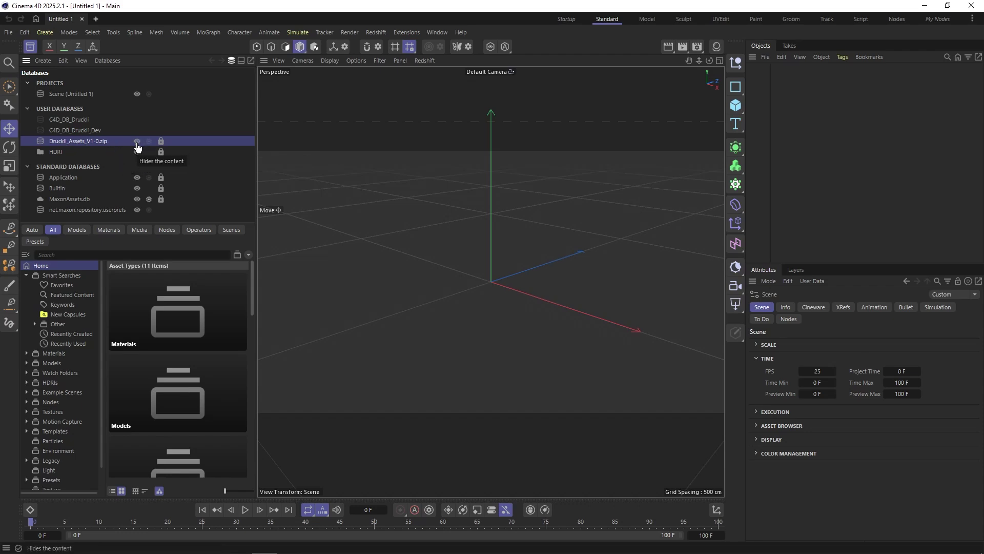
ctrl+click(137, 142)
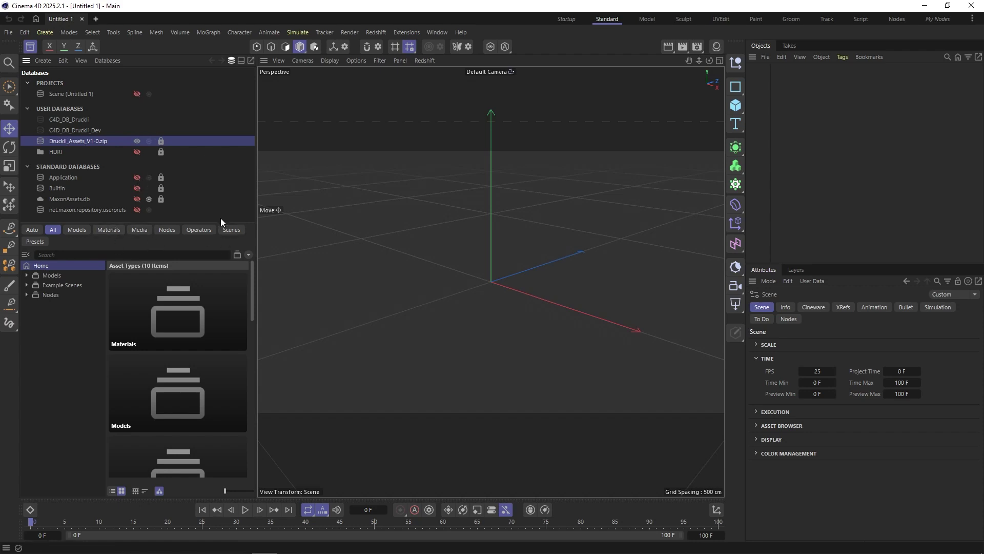
- Widen the browser to two columns and expand Models to show Druckli Models and four sphere assets
drag(217, 222, 218, 158)
drag(257, 248, 279, 248)
click(52, 199)
click(26, 198)
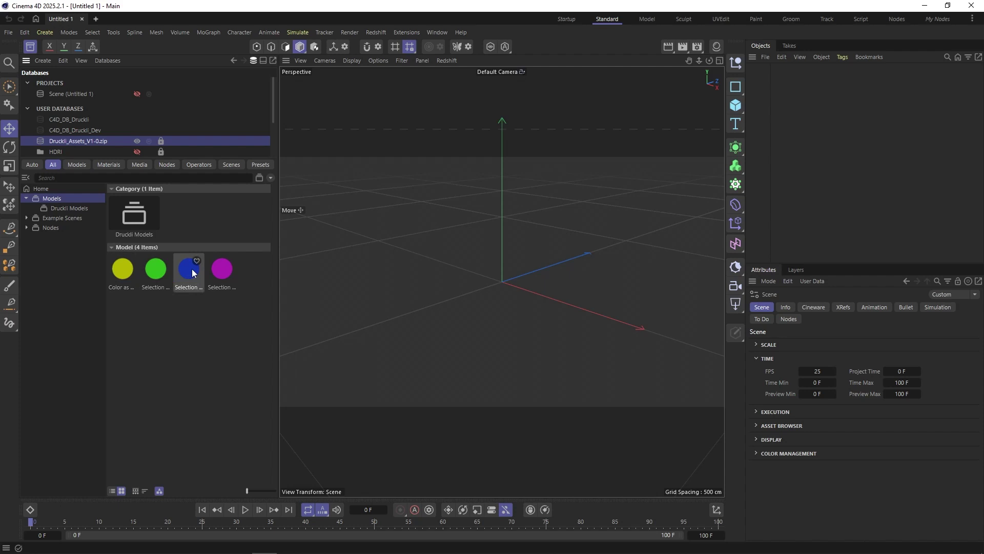
- Browse Example Scenes > Druckli Scenes, switching the view from a text list to thumbnails
click(112, 491)
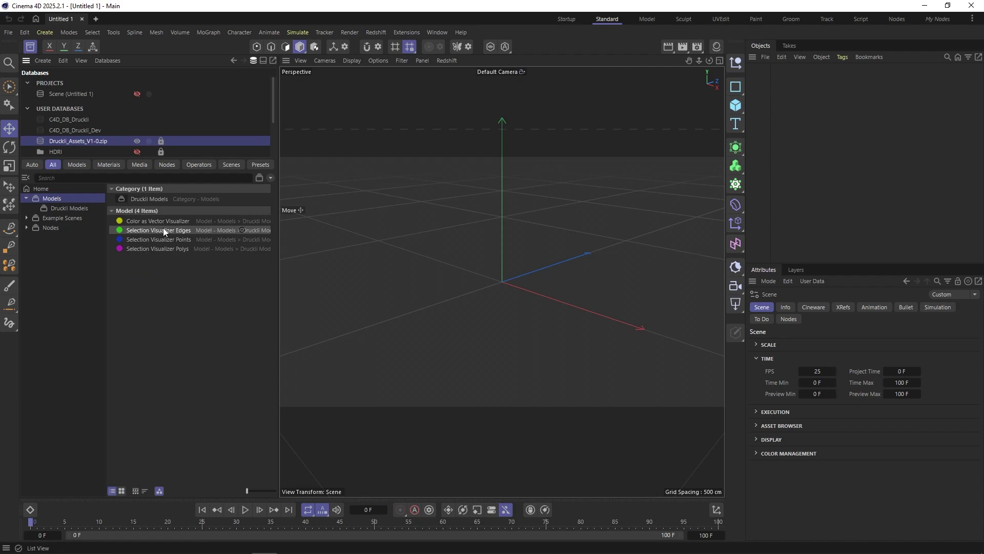
click(50, 218)
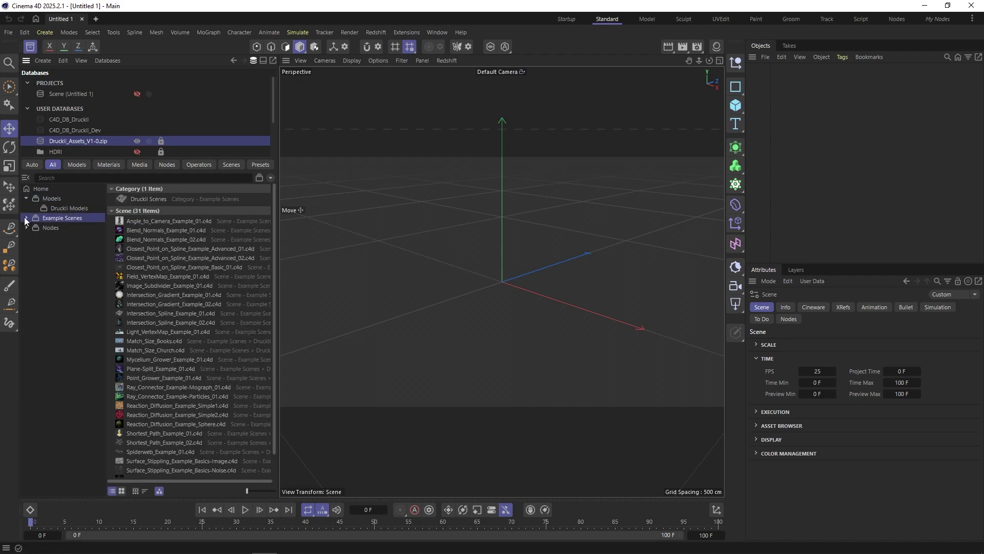
click(24, 218)
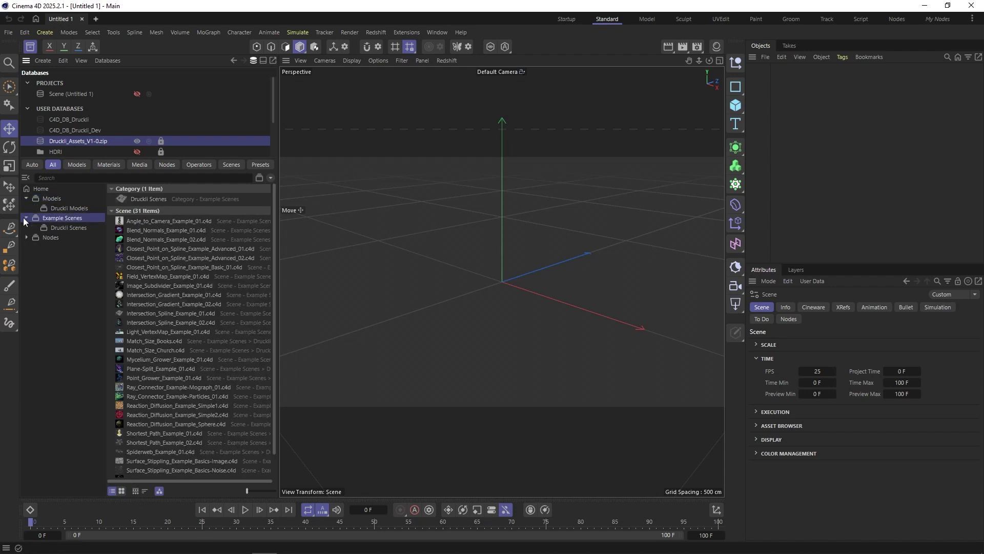
click(59, 227)
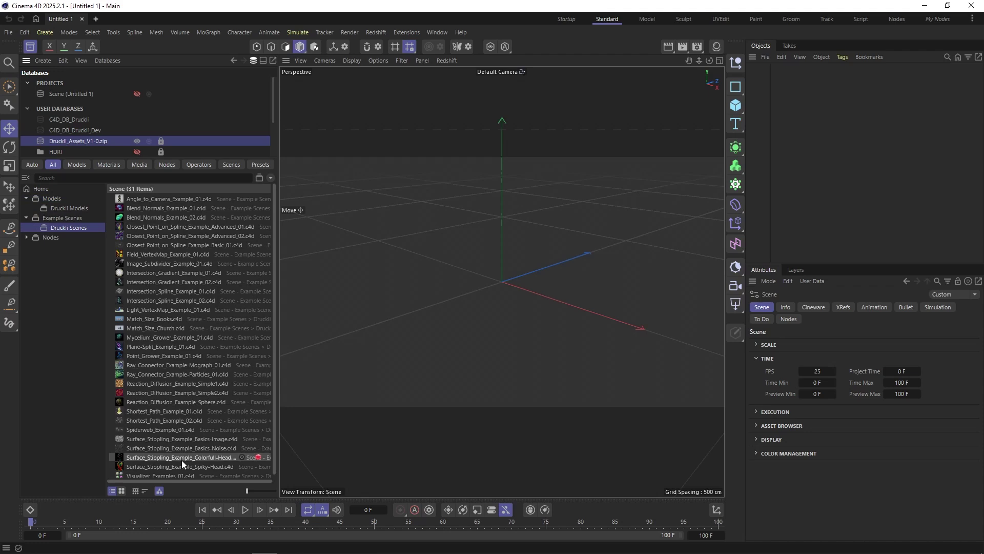
click(121, 491)
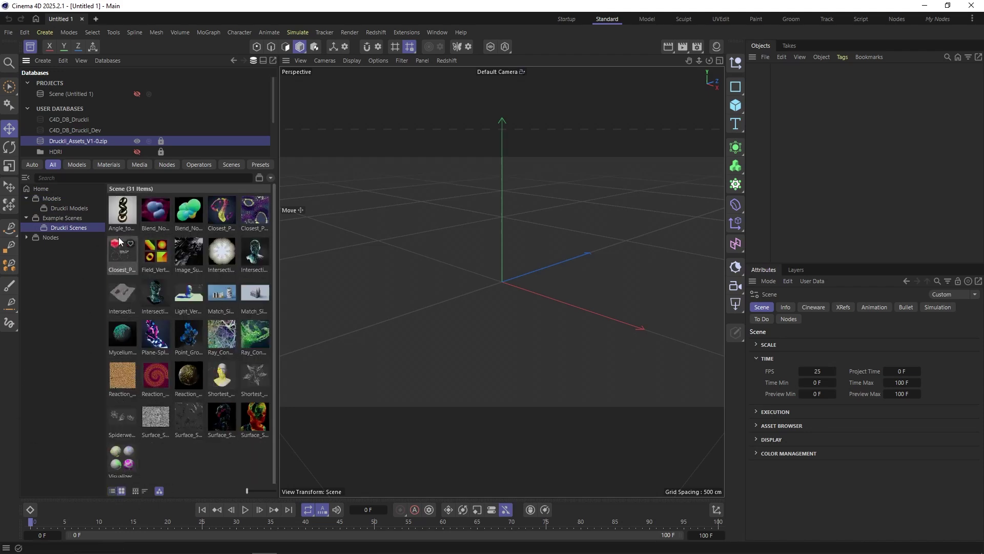
click(122, 375)
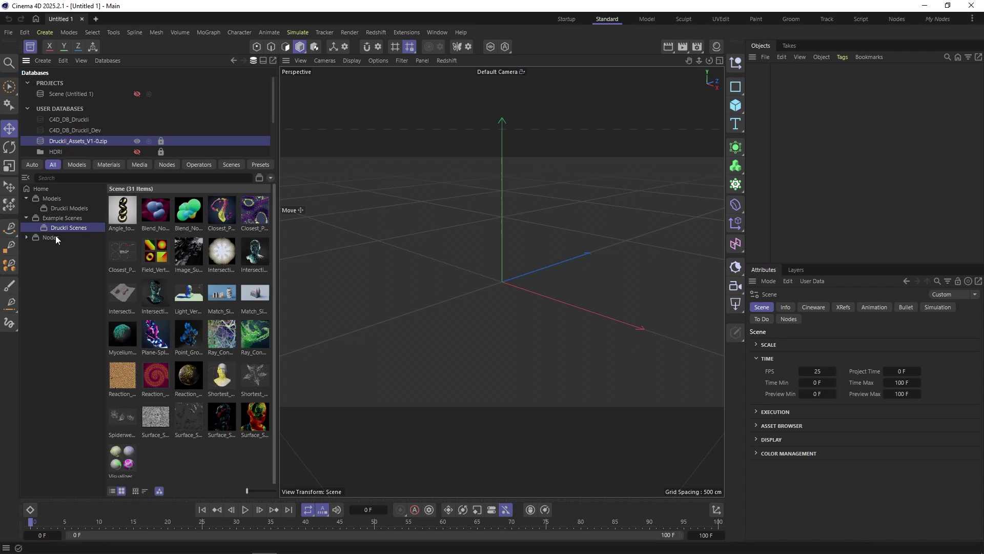
- Open Nodes > Druckli Nodes to list its 3 nodes and 20 node operators
click(51, 238)
click(27, 237)
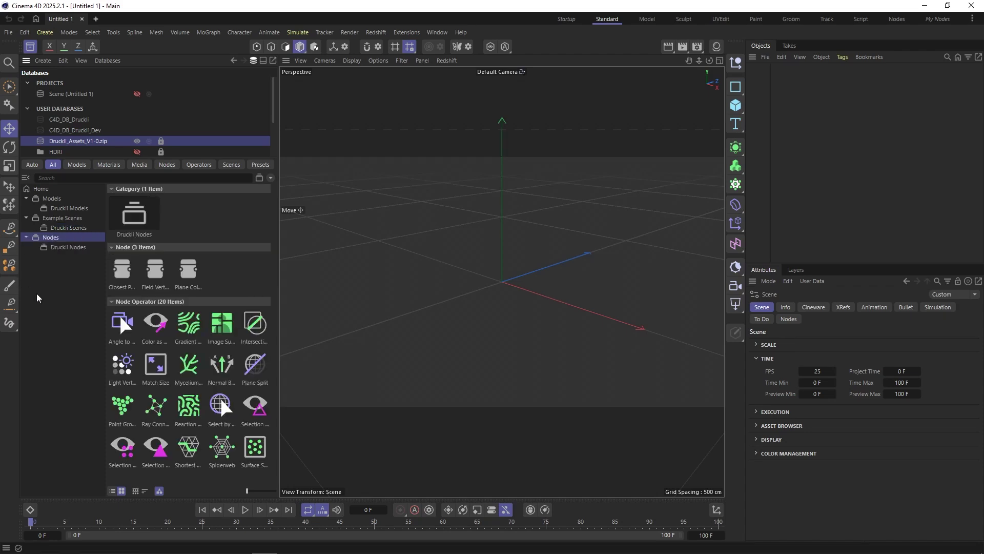
click(61, 249)
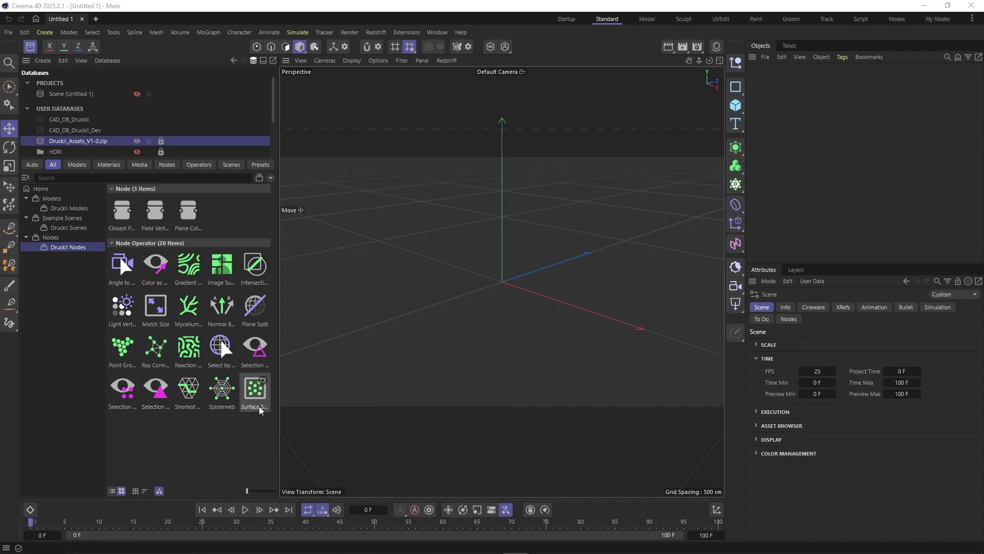
- Drag Surface Stippling into the Object Manager, then zoom and tilt down onto its 5000-point plane
drag(251, 393, 762, 124)
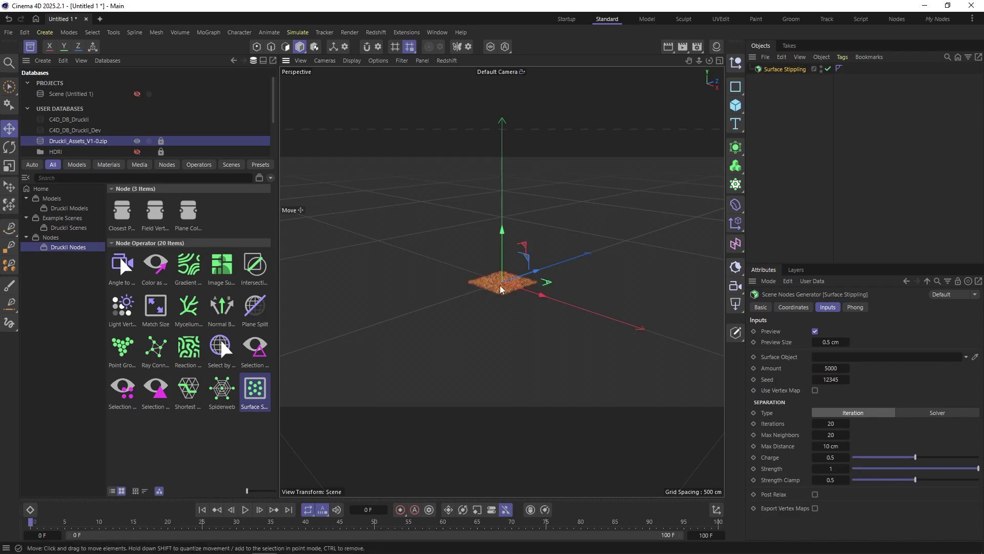
scroll(500, 289, up, 6)
alt+drag(501, 290, 488, 349)
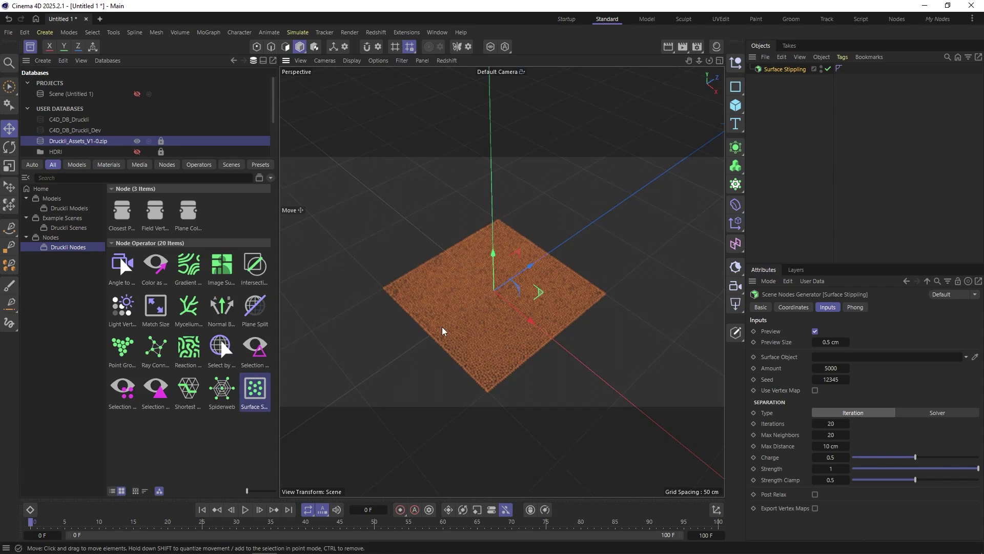
scroll(518, 341, up, 4)
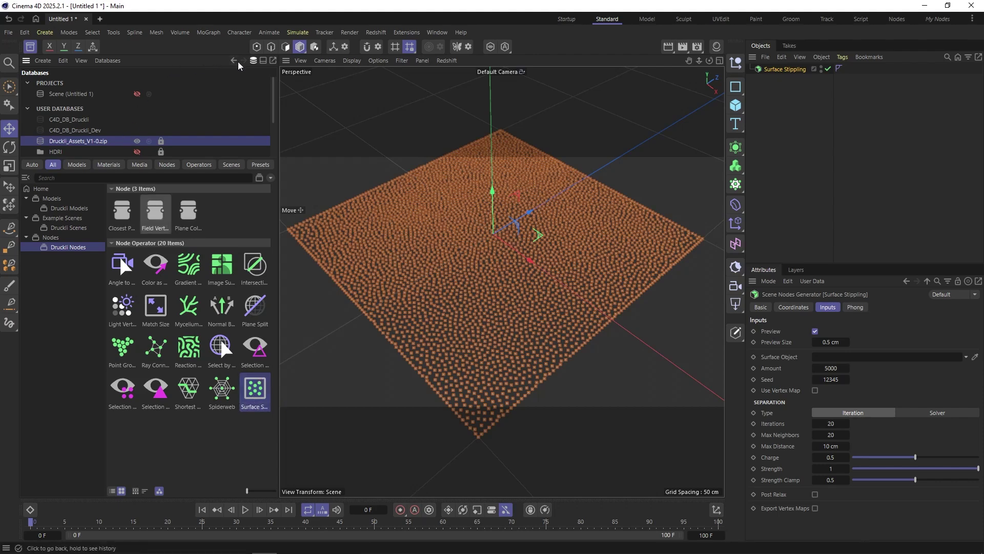
- Show Surface Stippling's details and Versions tab, set Attributes to Basic, and select version 1.04
click(263, 61)
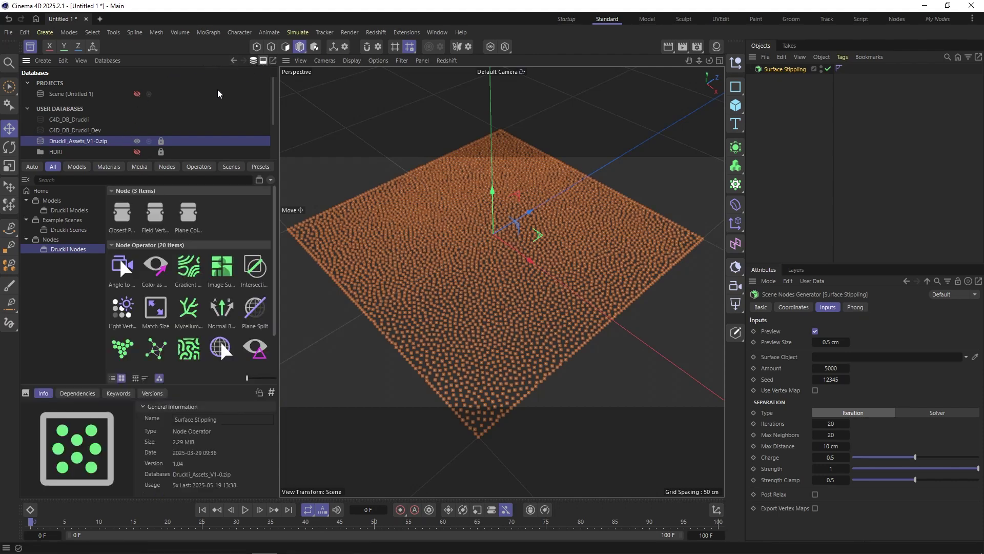
drag(194, 384, 194, 373)
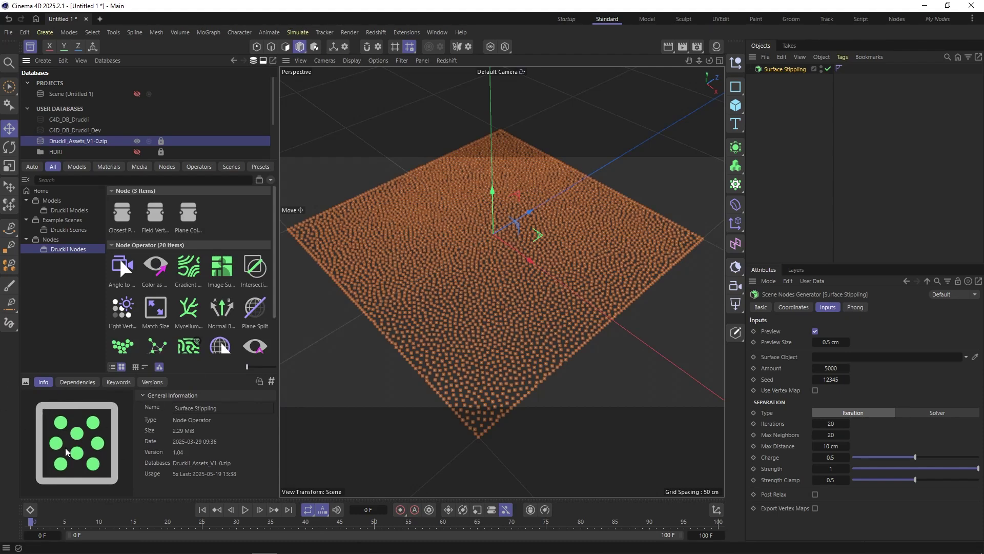
scroll(123, 308, down, 2)
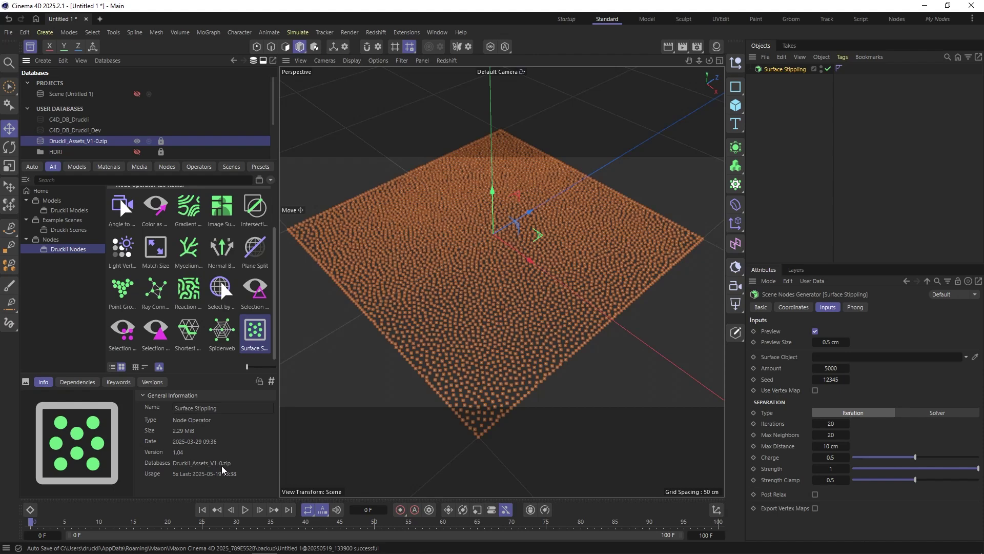
click(152, 382)
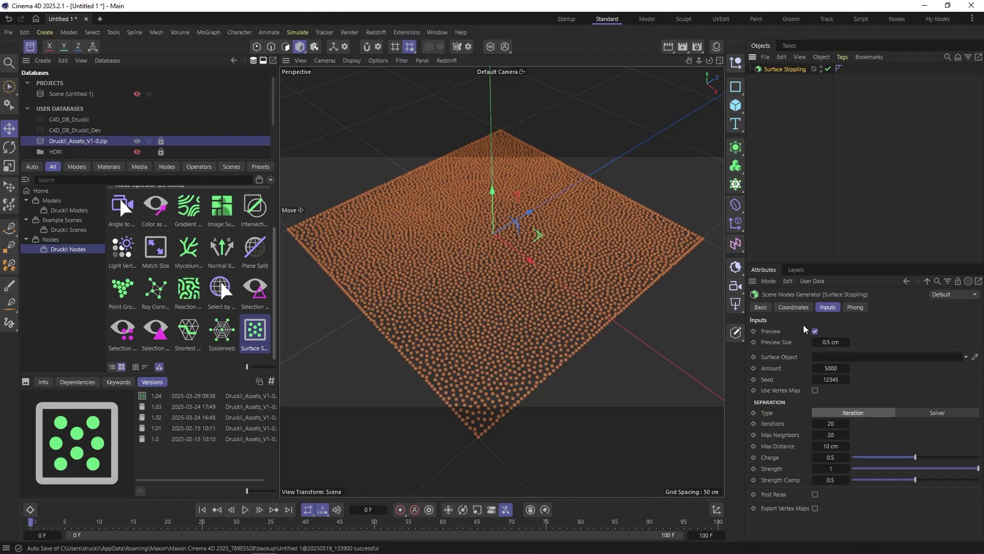
click(760, 308)
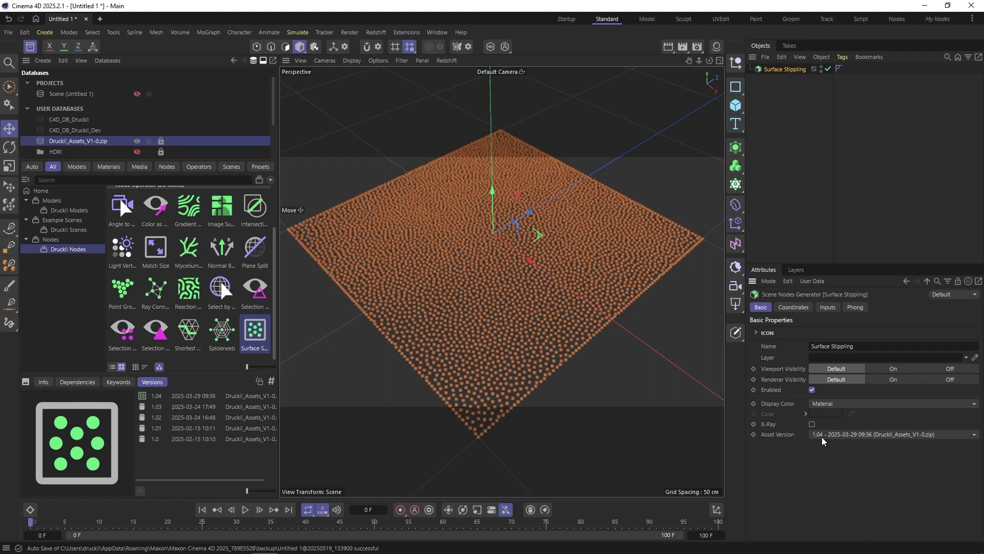
click(157, 397)
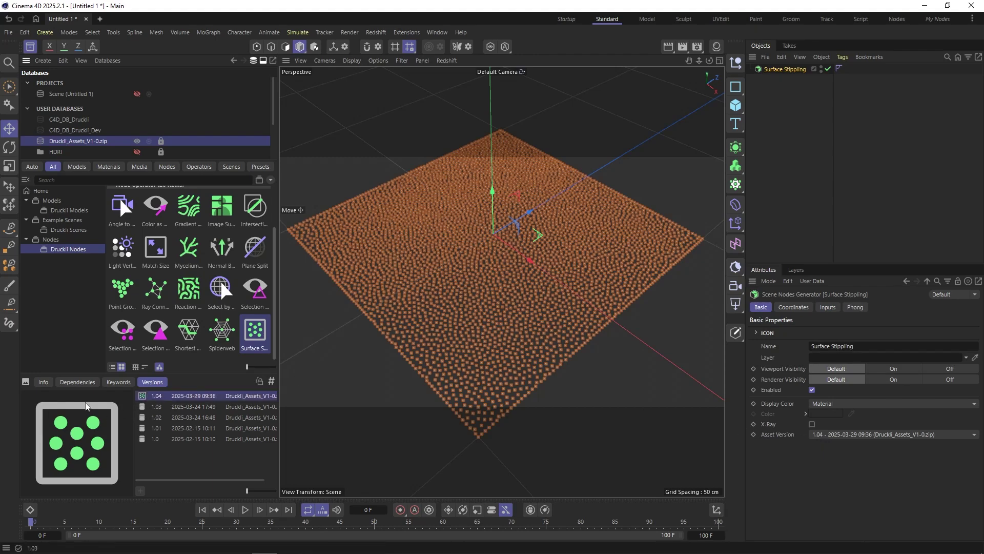
- Copy Surface Stippling 1.04 into the Scene (Untitled 1) database and view its Info tab
right_click(161, 399)
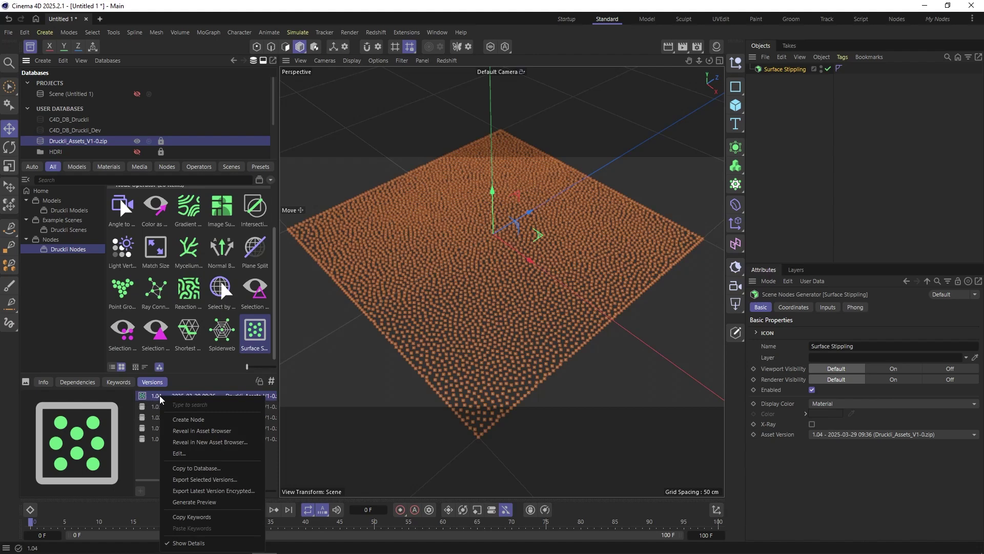
click(199, 468)
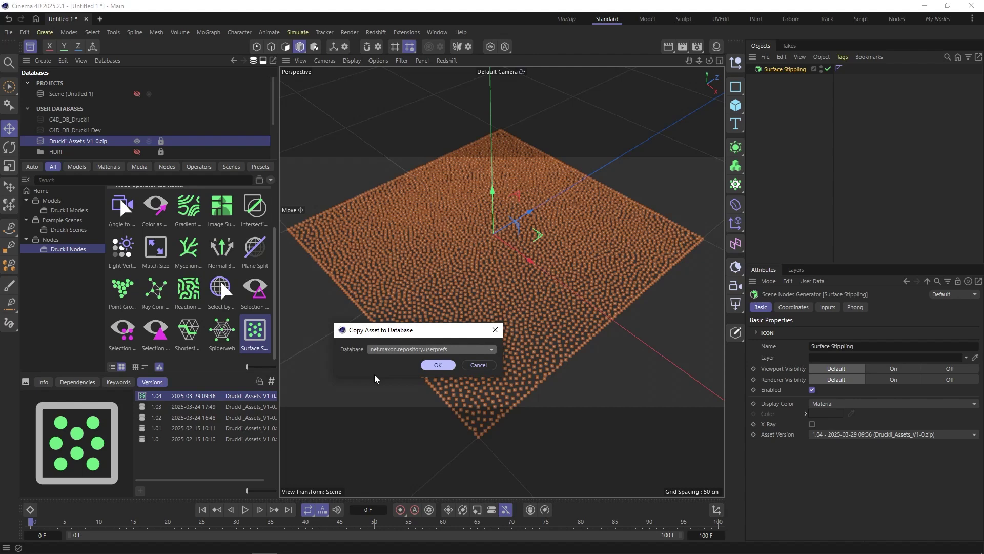
click(386, 349)
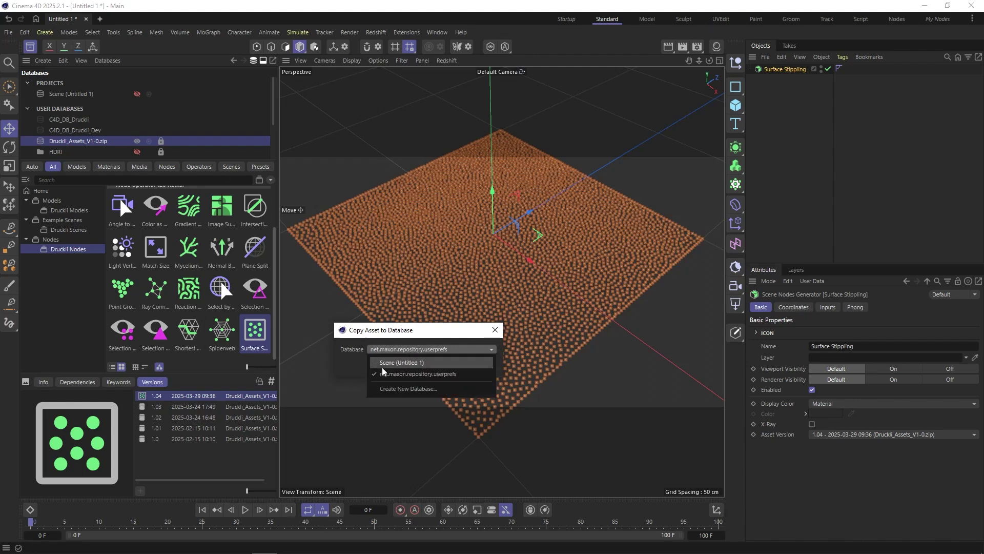
click(399, 362)
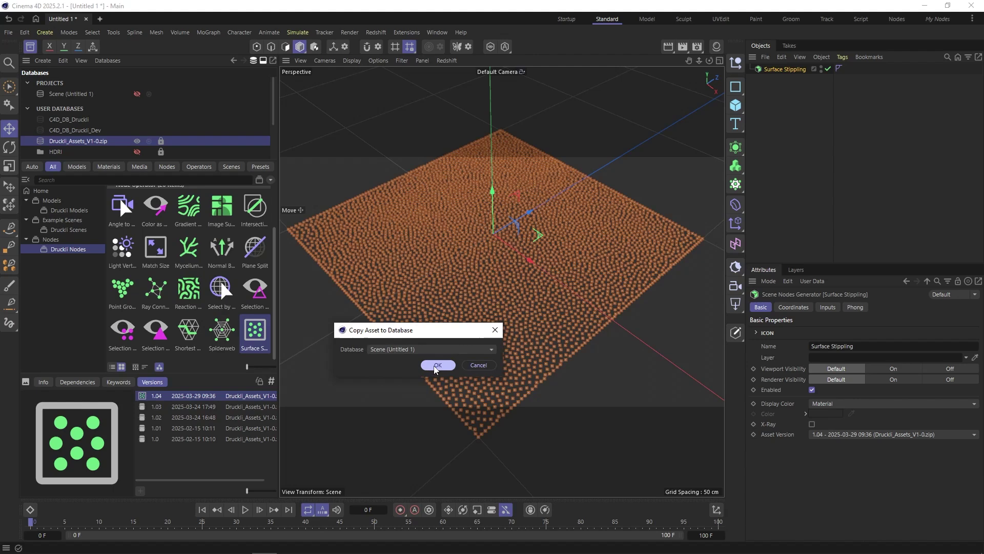
click(435, 367)
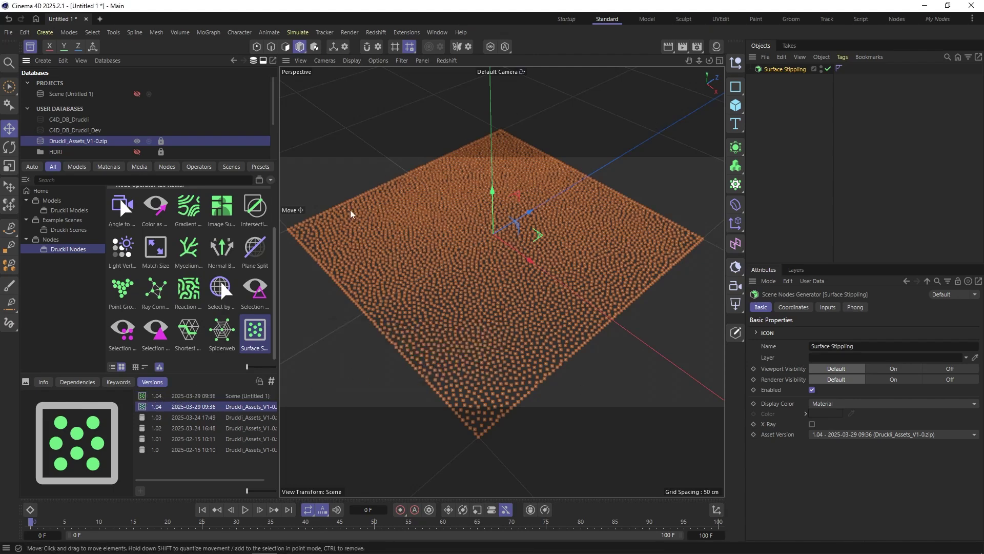
click(43, 382)
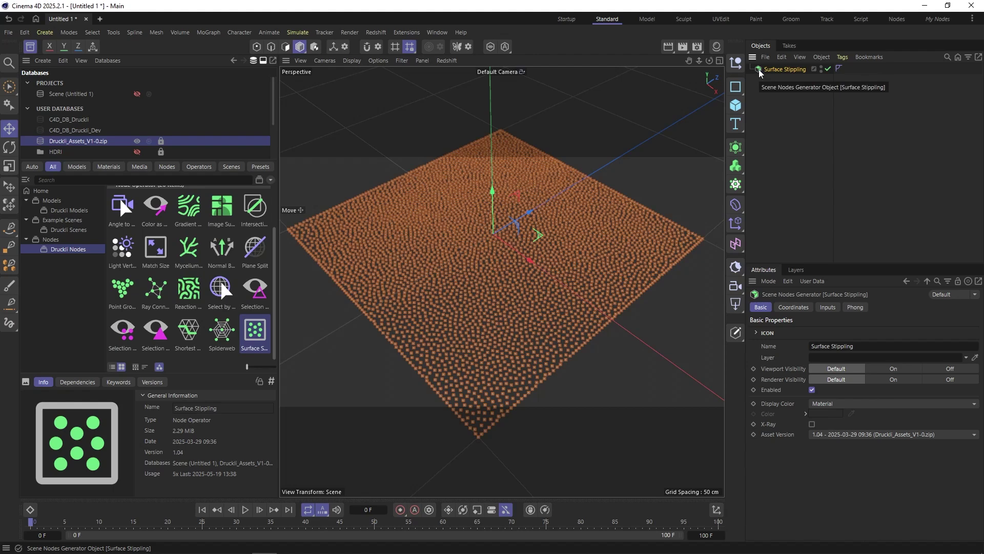
- Edit Surface Stippling as a group, close the Node Editor, and show its Inputs (Amount 5000, Seed 12345)
right_click(760, 73)
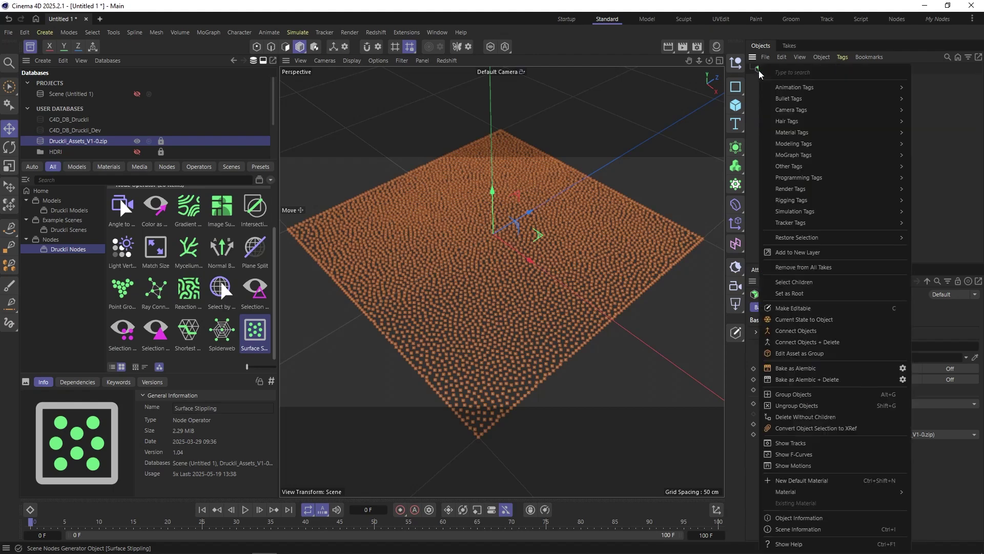
click(794, 354)
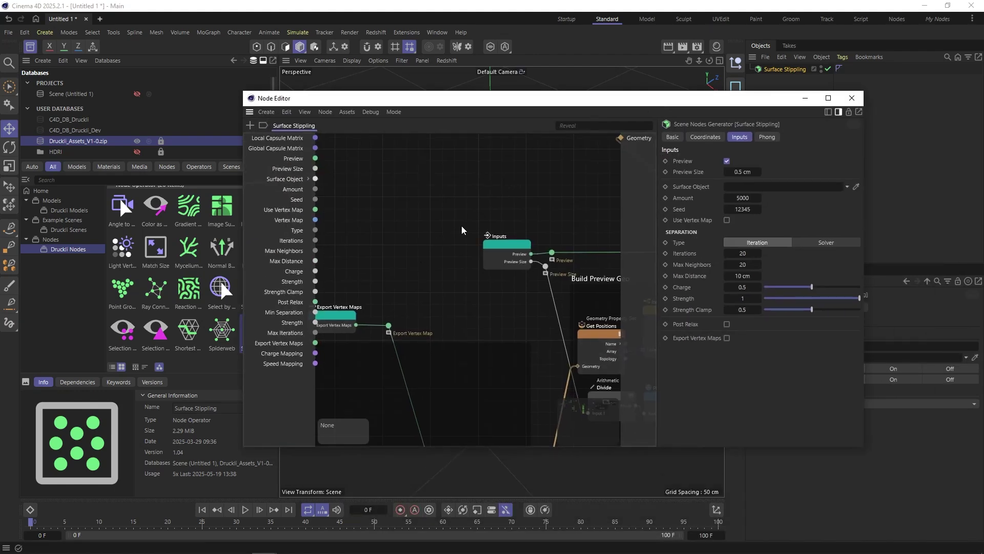
click(851, 98)
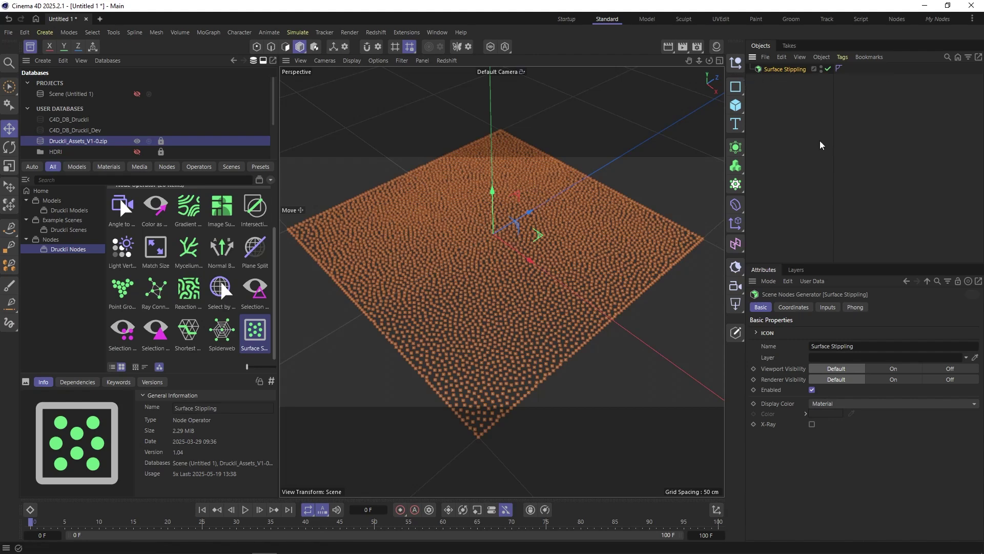
click(827, 307)
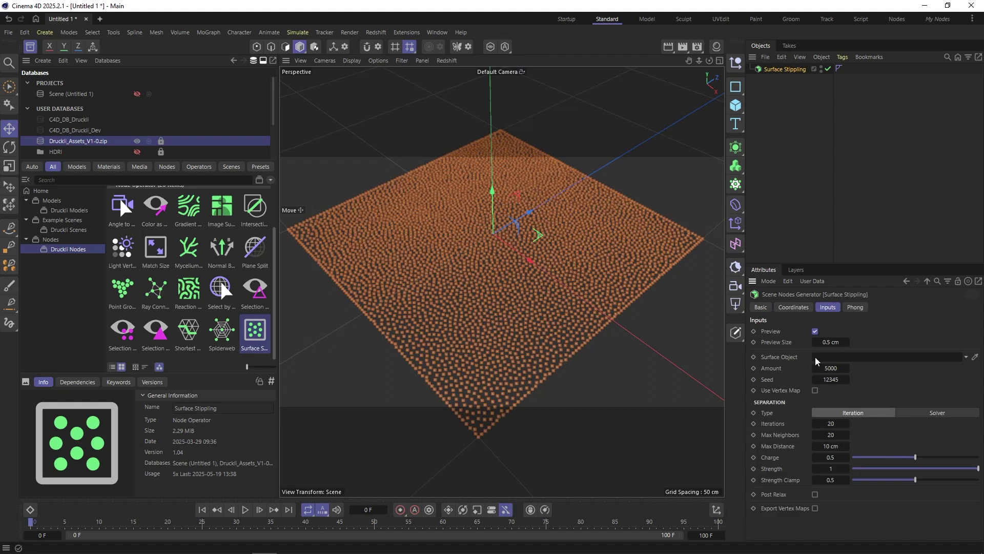